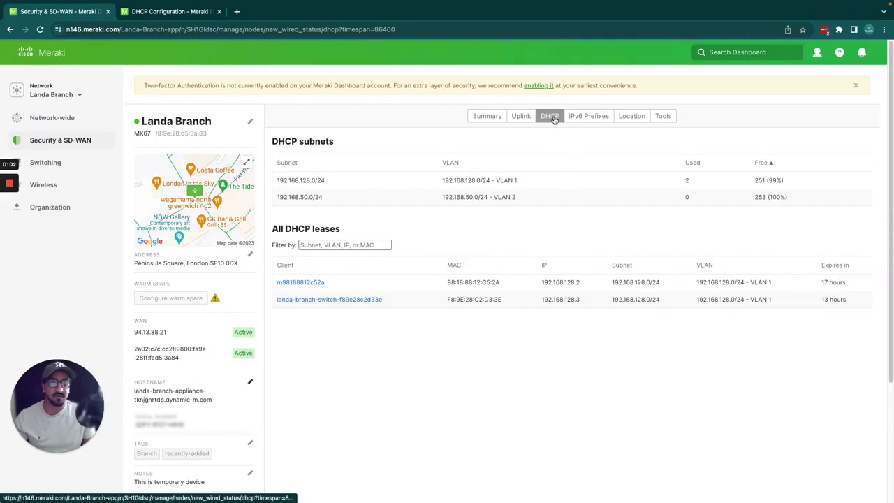
- Review the DHCP subnets: VLAN 1's 192.168.128.0/24 has 2 addresses used and 251 free
{"action": "mouse_move", "coordinate": [67, 140]}
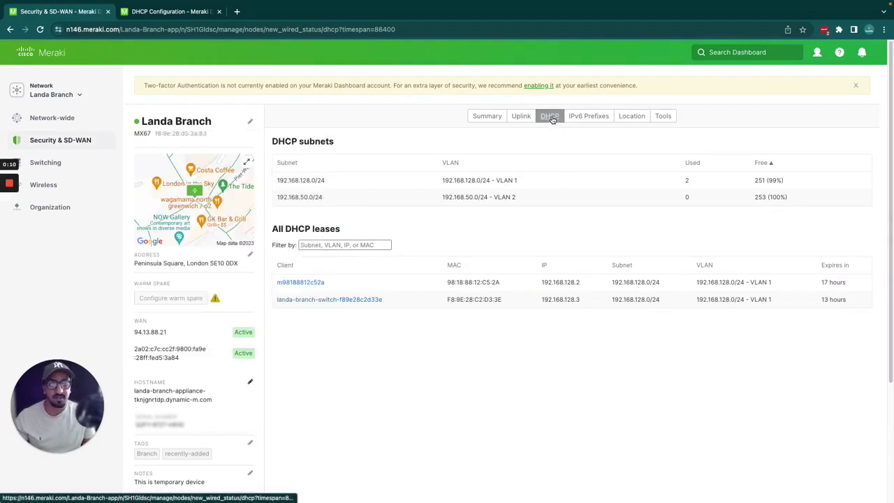
{"action": "triple_click", "coordinate": [305, 143]}
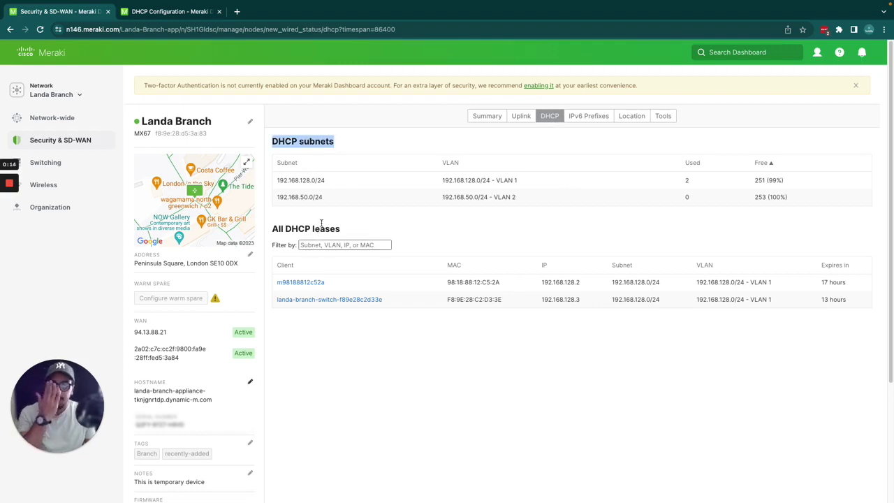
{"action": "left_click", "coordinate": [333, 179]}
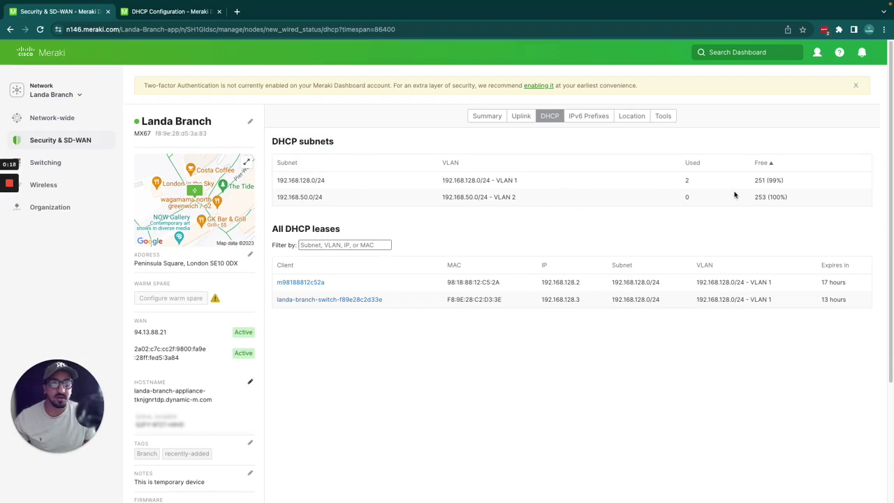
{"action": "triple_click", "coordinate": [308, 180]}
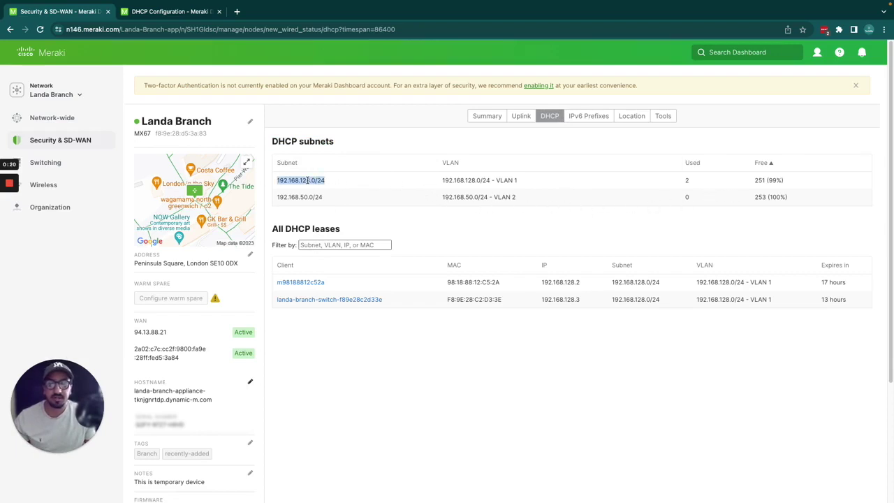
{"action": "triple_click", "coordinate": [456, 180]}
{"action": "triple_click", "coordinate": [701, 190]}
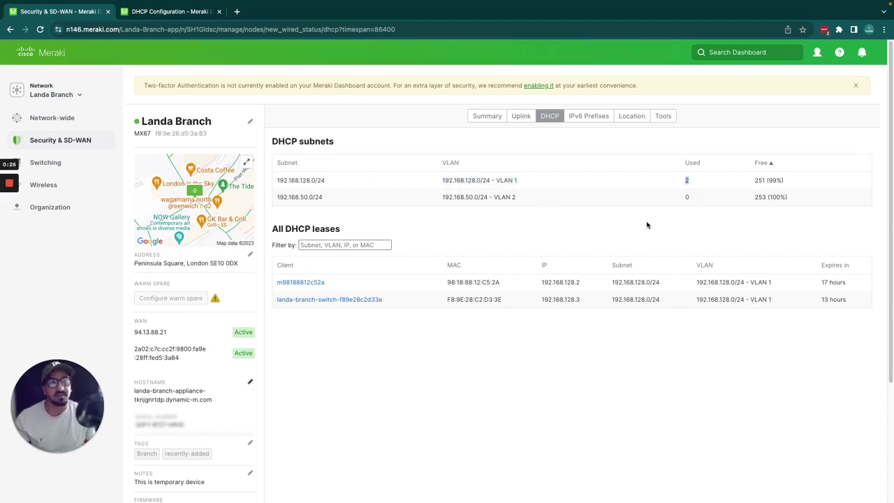
{"action": "left_click", "coordinate": [740, 225]}
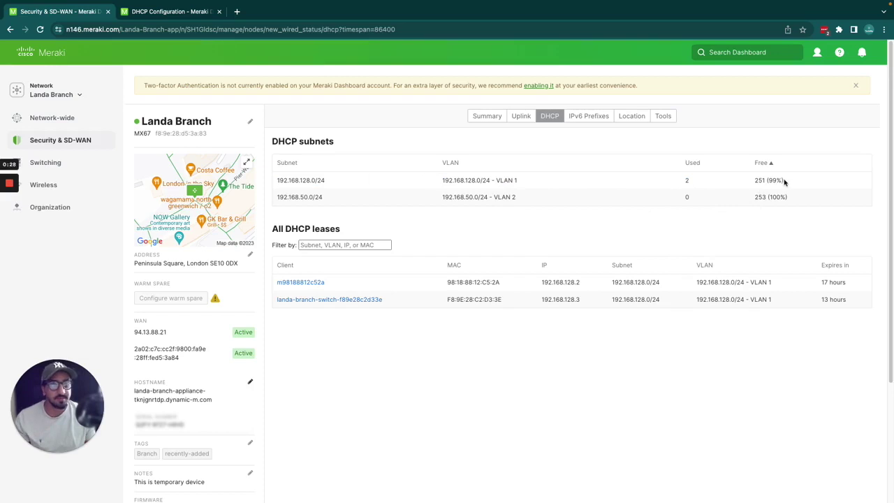
{"action": "triple_click", "coordinate": [776, 180]}
{"action": "double_click", "coordinate": [758, 180]}
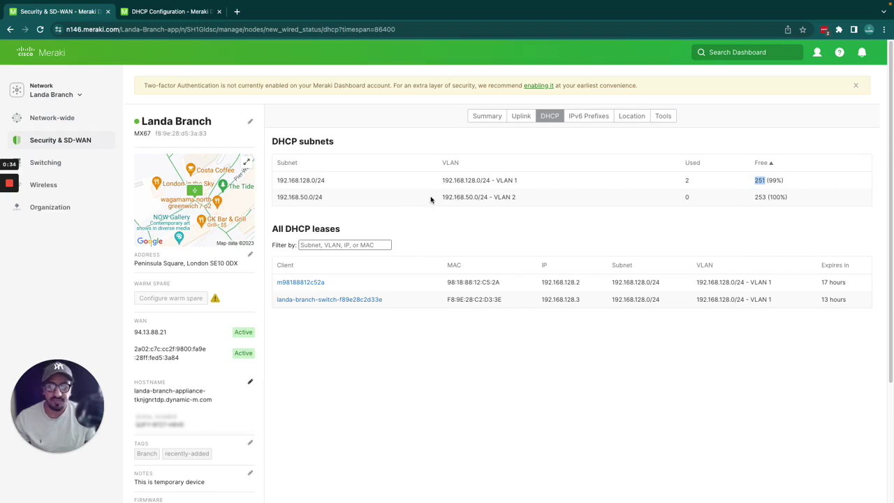
- Review the DHCP leases table, including 192.168.128.2 on VLAN 1 expiring in 17 hours
{"action": "triple_click", "coordinate": [316, 229]}
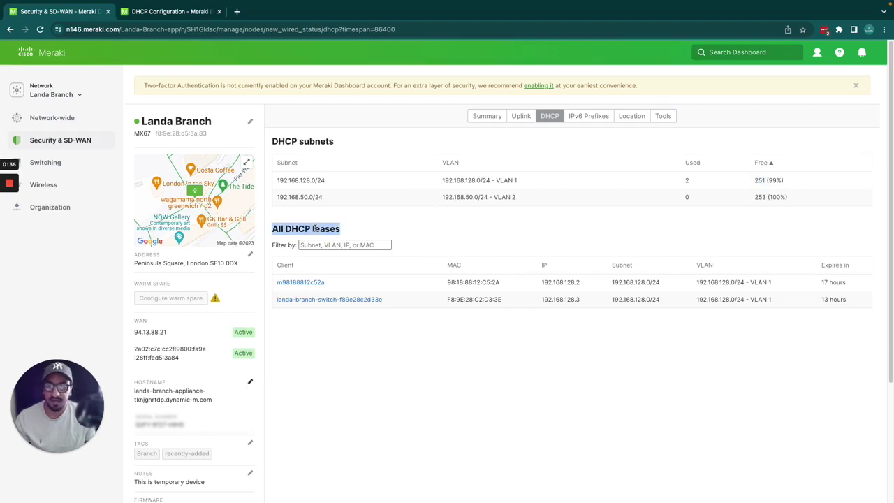
{"action": "left_click", "coordinate": [434, 232]}
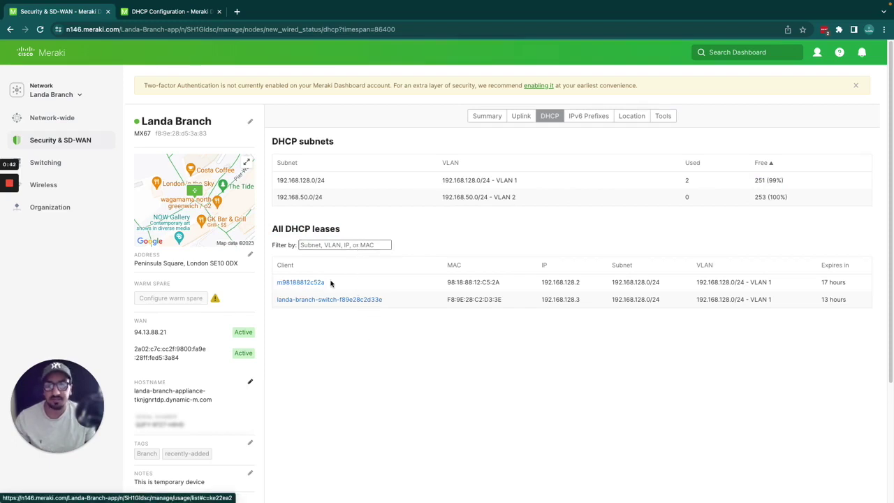
{"action": "double_click", "coordinate": [562, 283]}
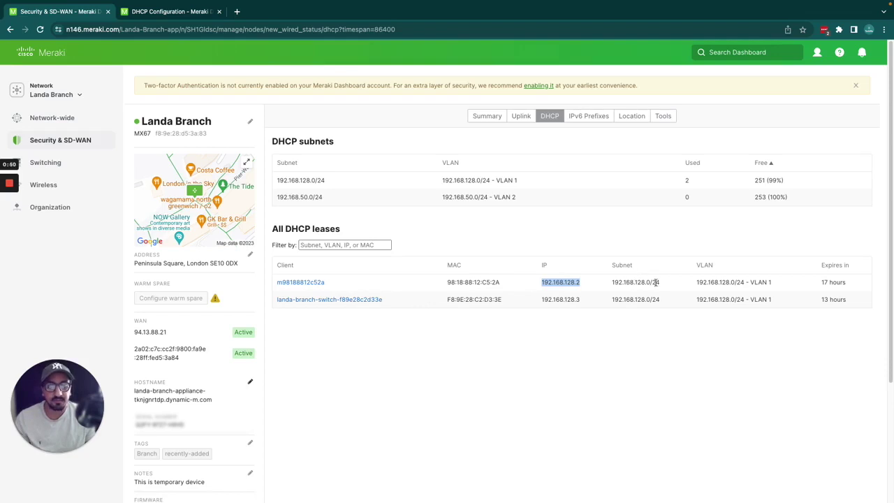
{"action": "triple_click", "coordinate": [721, 281]}
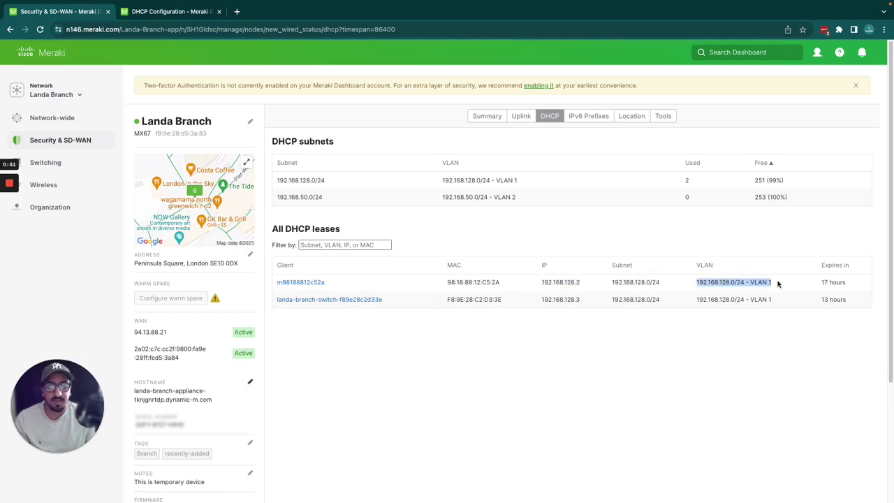
{"action": "triple_click", "coordinate": [829, 281]}
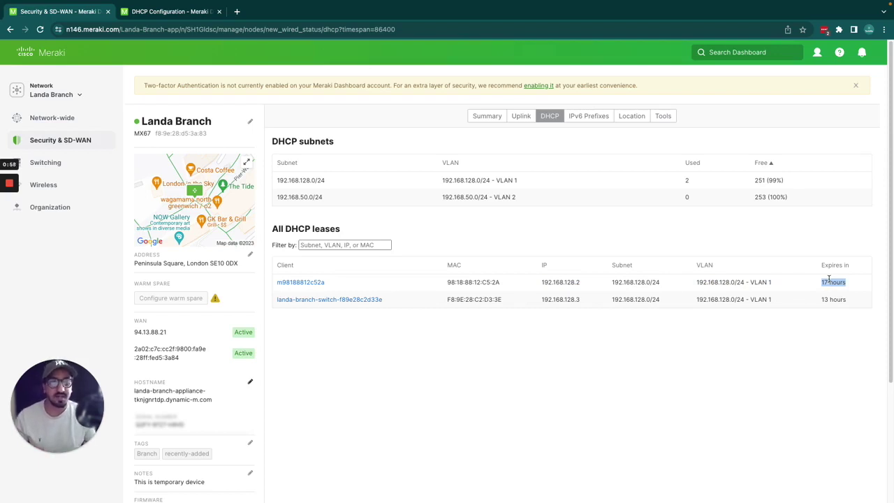
{"action": "left_click", "coordinate": [684, 341]}
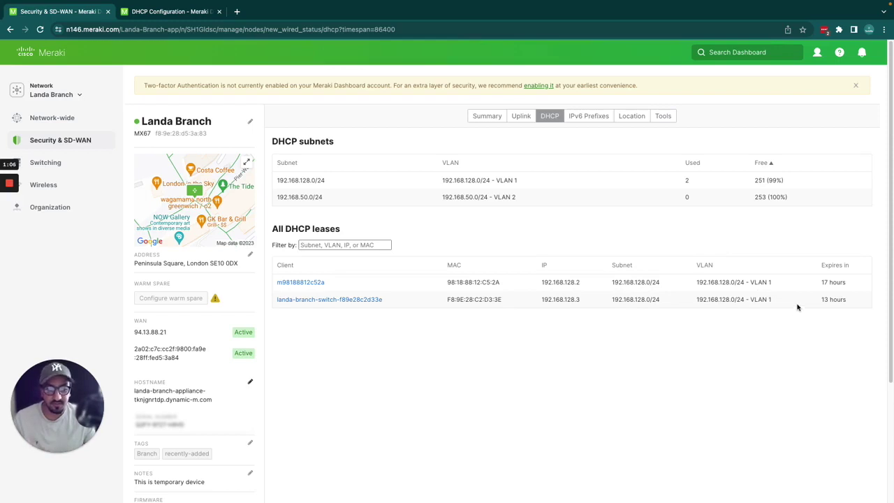
{"action": "left_click_drag", "start_coordinate": [515, 300], "coordinate": [286, 230]}
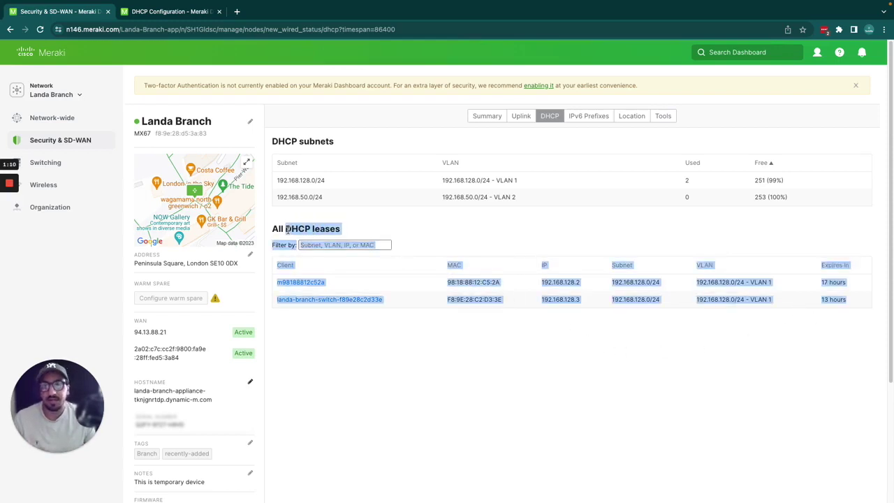
{"action": "left_click", "coordinate": [431, 377]}
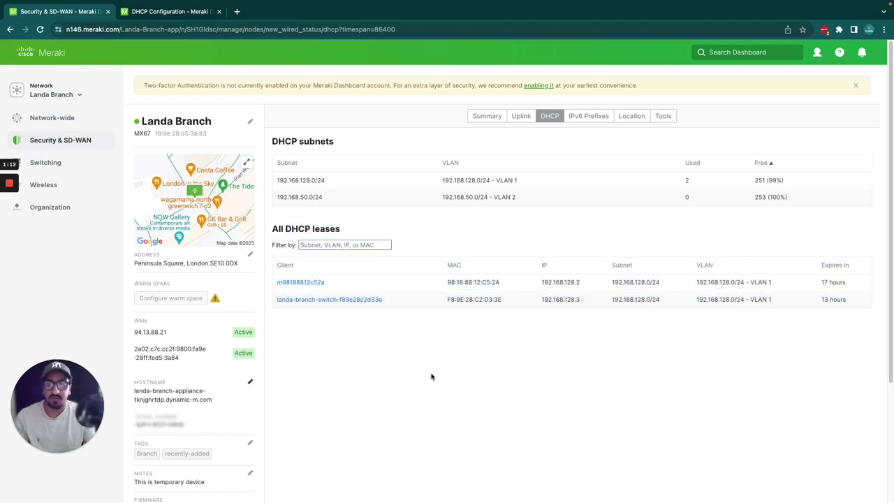
{"action": "left_click_drag", "start_coordinate": [535, 333], "coordinate": [385, 310]}
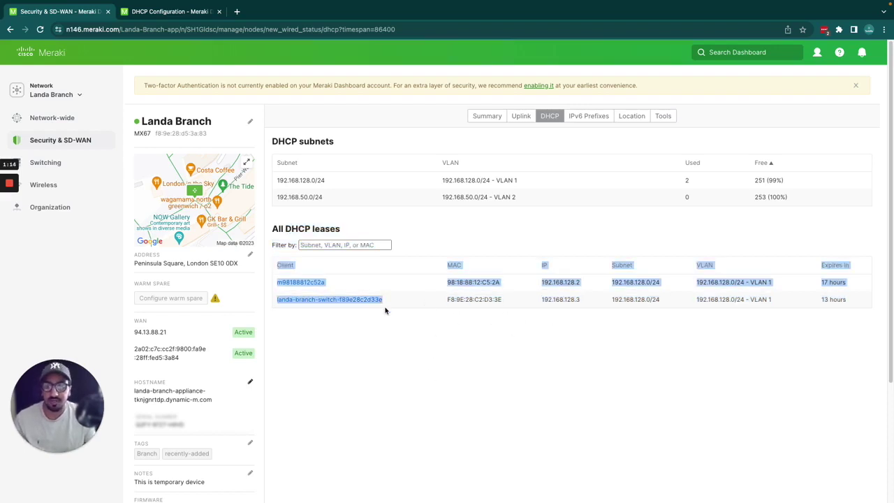
{"action": "left_click", "coordinate": [456, 326]}
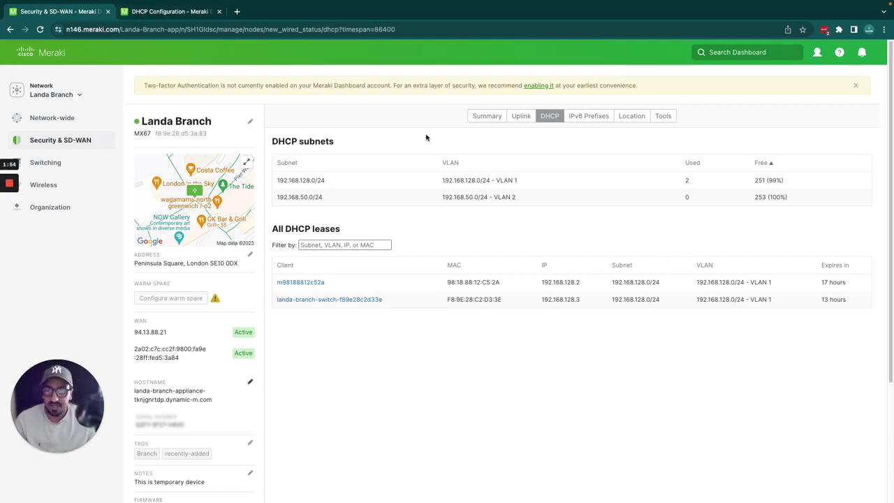
- Go to Security & SD-WAN DHCP configuration and show VLAN 1's client addressing choices
{"action": "mouse_move", "coordinate": [89, 146]}
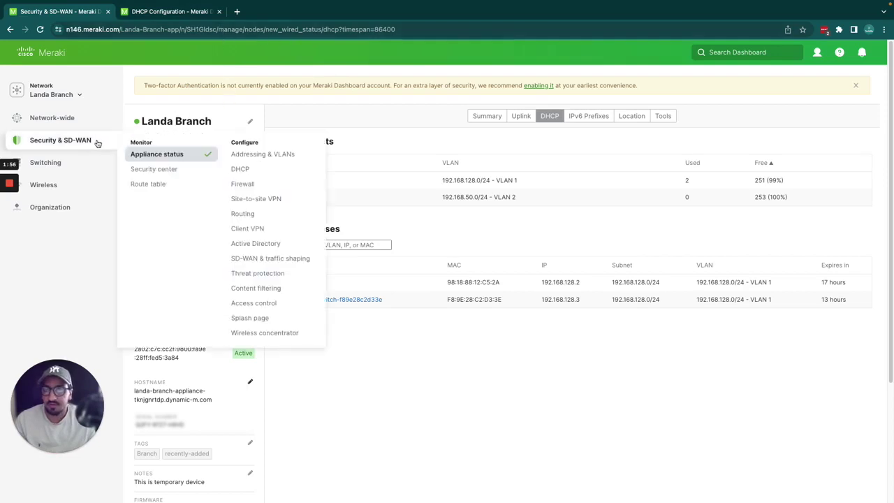
{"action": "left_click", "coordinate": [241, 170]}
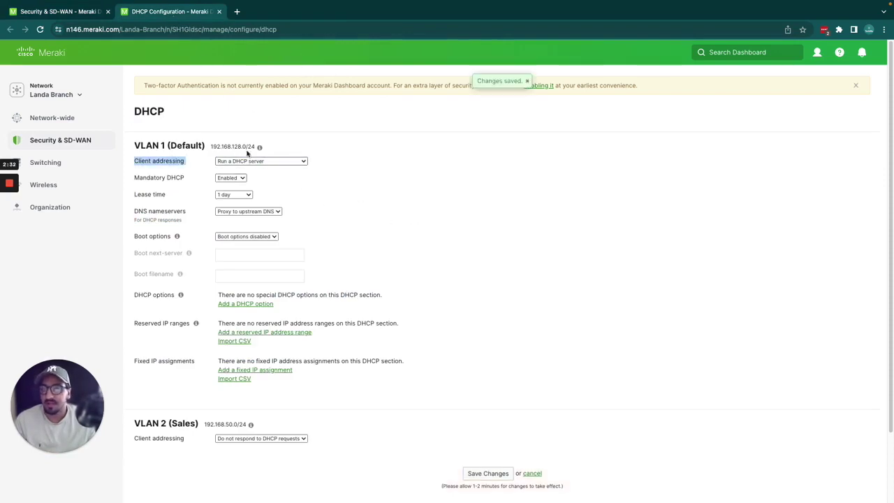
{"action": "triple_click", "coordinate": [236, 145]}
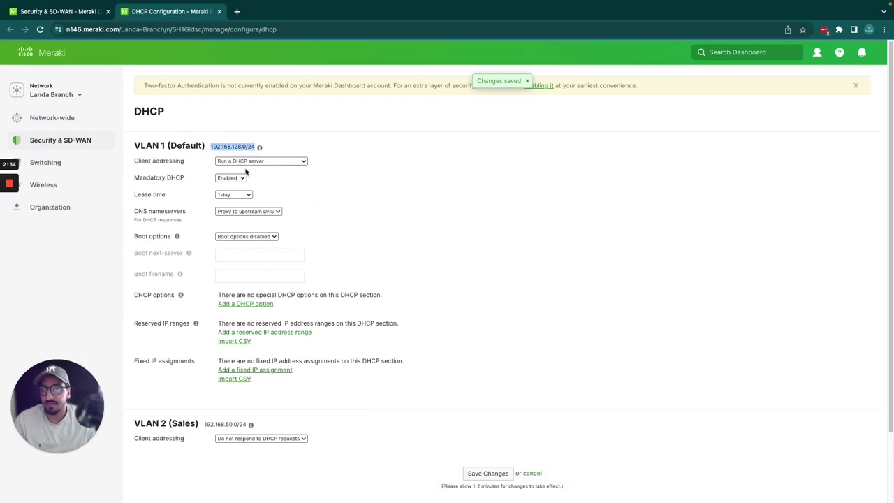
{"action": "left_click", "coordinate": [248, 161]}
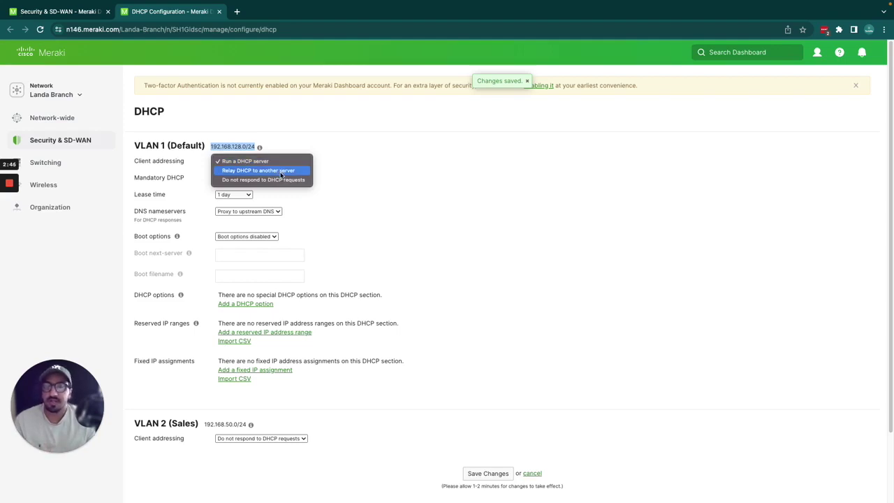
{"action": "left_click", "coordinate": [281, 173]}
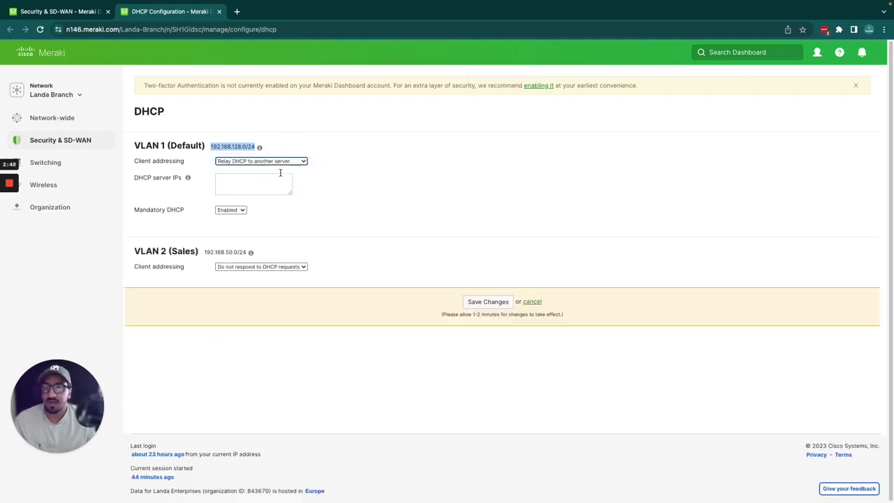
{"action": "left_click", "coordinate": [271, 184]}
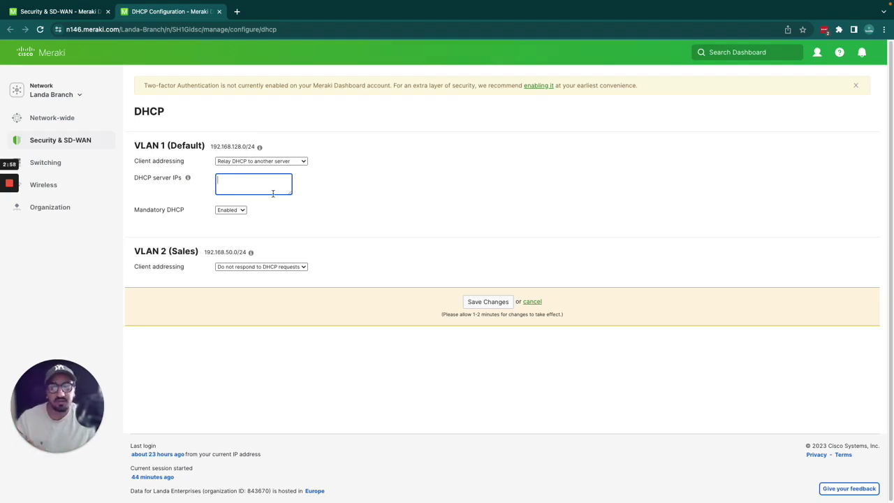
{"action": "left_click", "coordinate": [282, 163]}
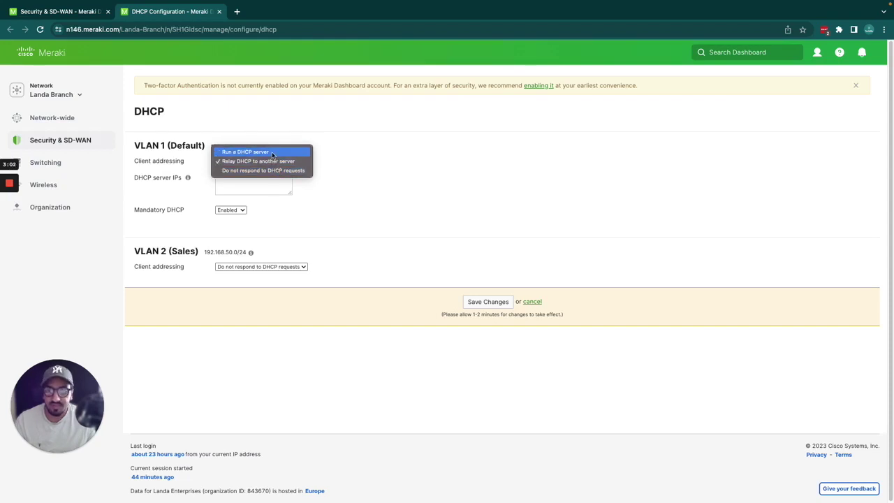
{"action": "left_click", "coordinate": [290, 211]}
{"action": "left_click", "coordinate": [260, 161]}
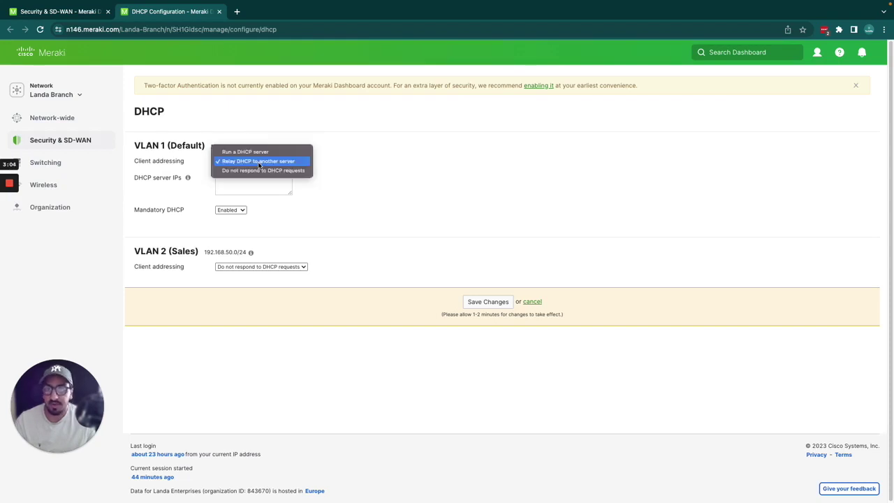
{"action": "left_click", "coordinate": [258, 152]}
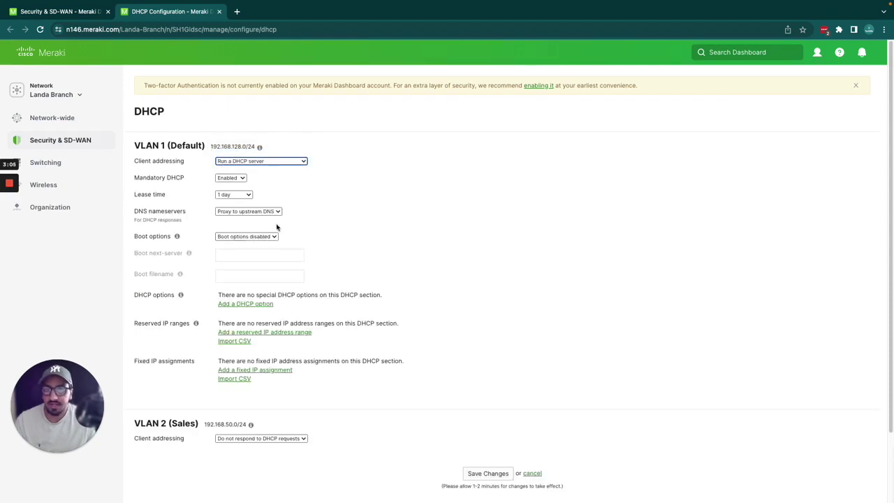
{"action": "left_click", "coordinate": [231, 179]}
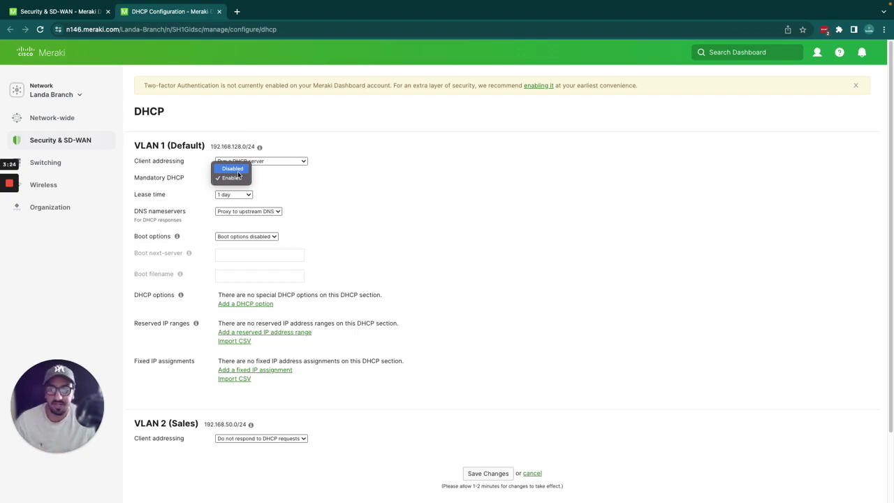
- Keep Mandatory DHCP on and the 1 day lease time, then show VLAN 1's DNS nameserver options
{"action": "left_click", "coordinate": [329, 186]}
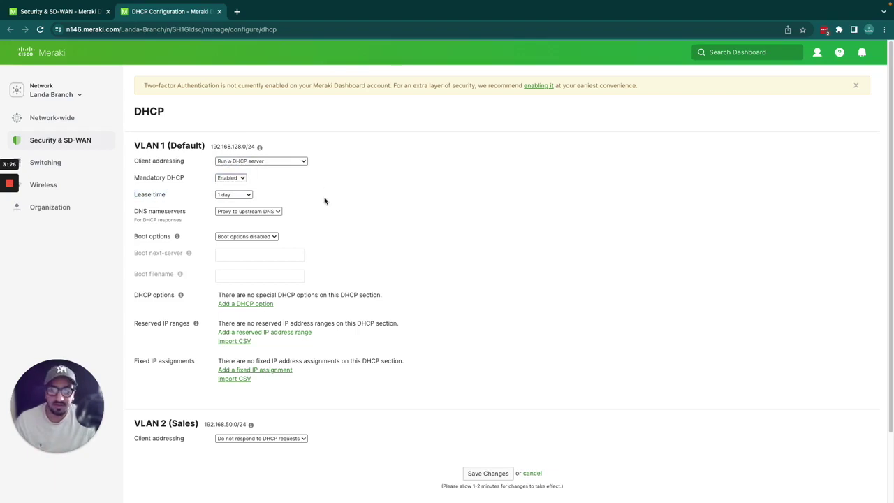
{"action": "left_click", "coordinate": [246, 194]}
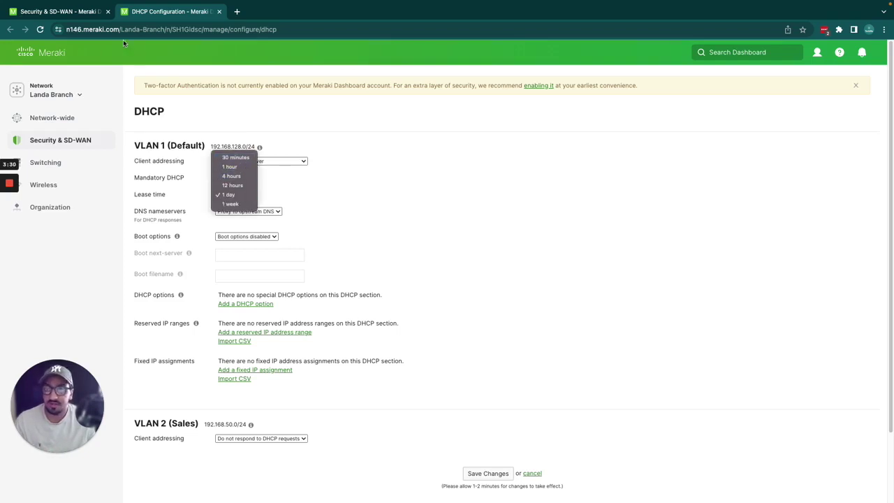
{"action": "left_click", "coordinate": [102, 29]}
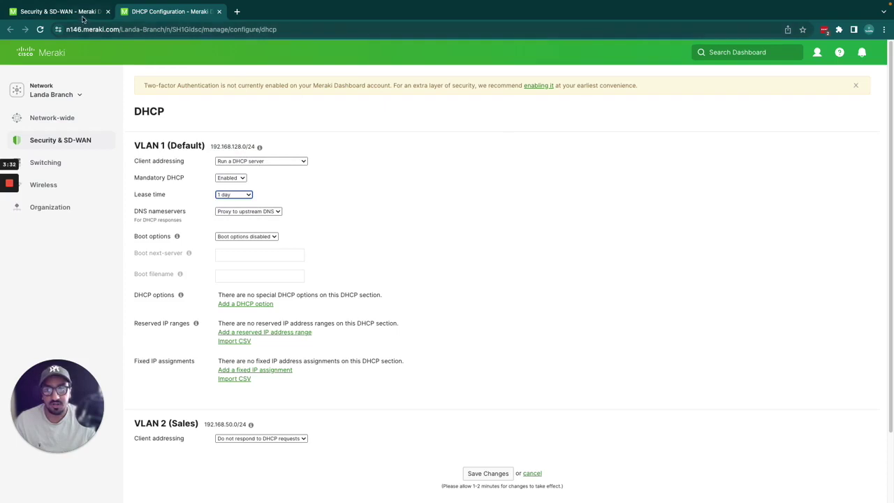
{"action": "triple_click", "coordinate": [836, 282]}
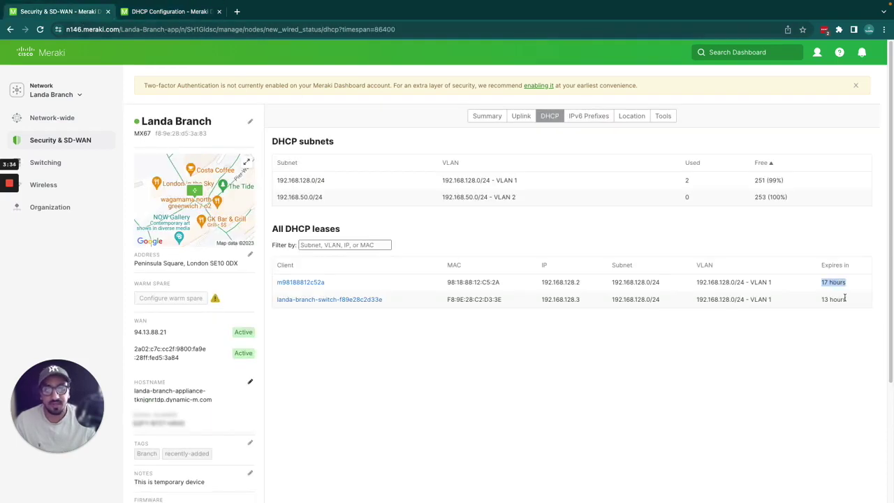
{"action": "left_click", "coordinate": [185, 11]}
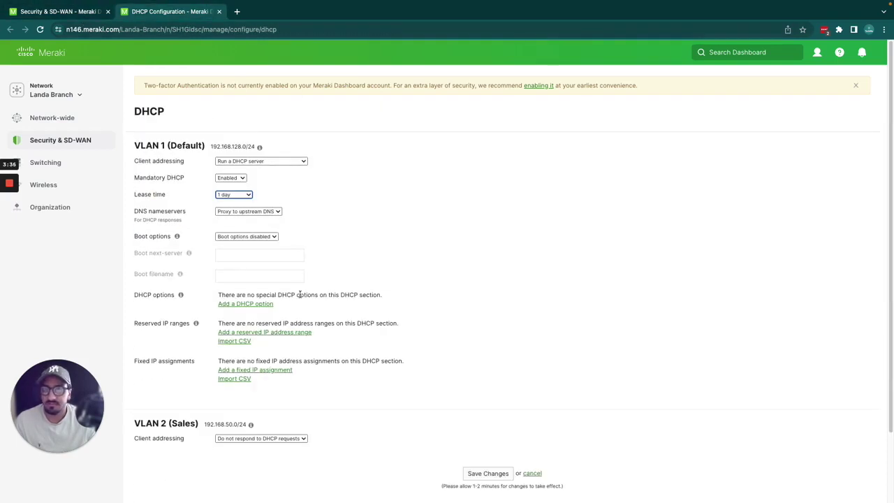
{"action": "left_click", "coordinate": [233, 196]}
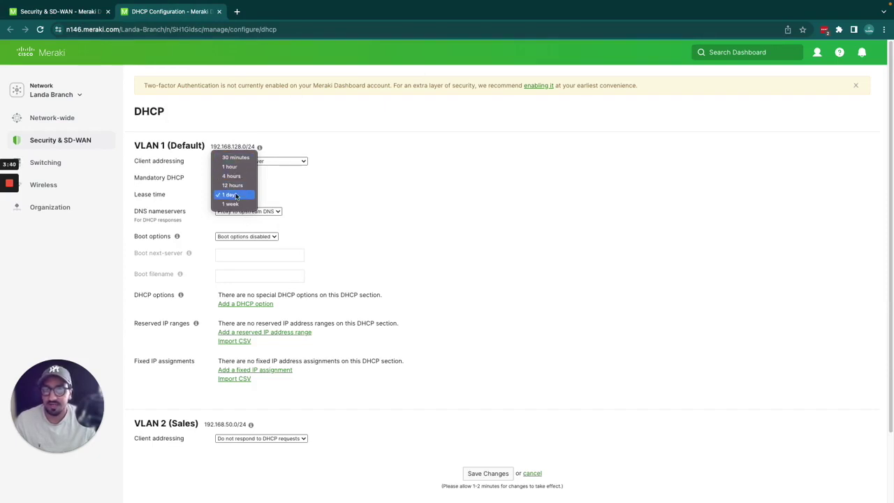
{"action": "left_click", "coordinate": [370, 200]}
{"action": "double_click", "coordinate": [177, 213]}
{"action": "left_click", "coordinate": [177, 212]}
{"action": "left_click", "coordinate": [264, 213]}
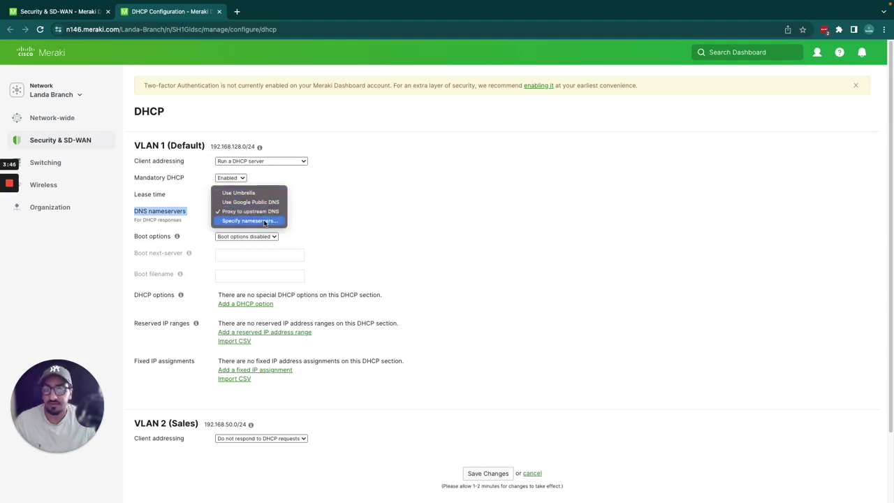
{"action": "left_click", "coordinate": [264, 221]}
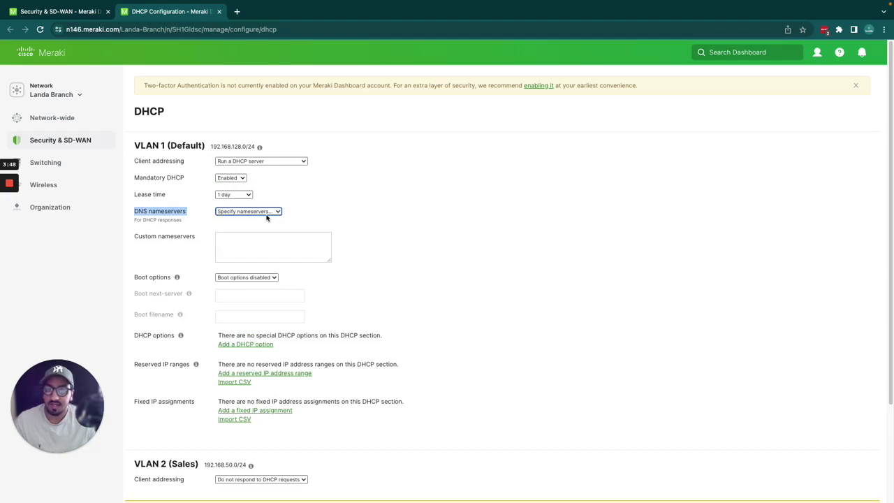
{"action": "left_click", "coordinate": [267, 212]}
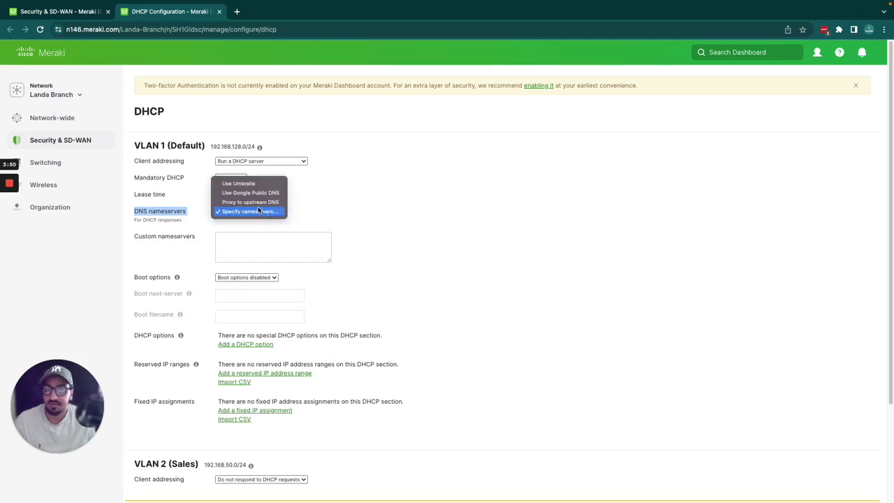
{"action": "left_click", "coordinate": [262, 201]}
{"action": "left_click", "coordinate": [262, 211]}
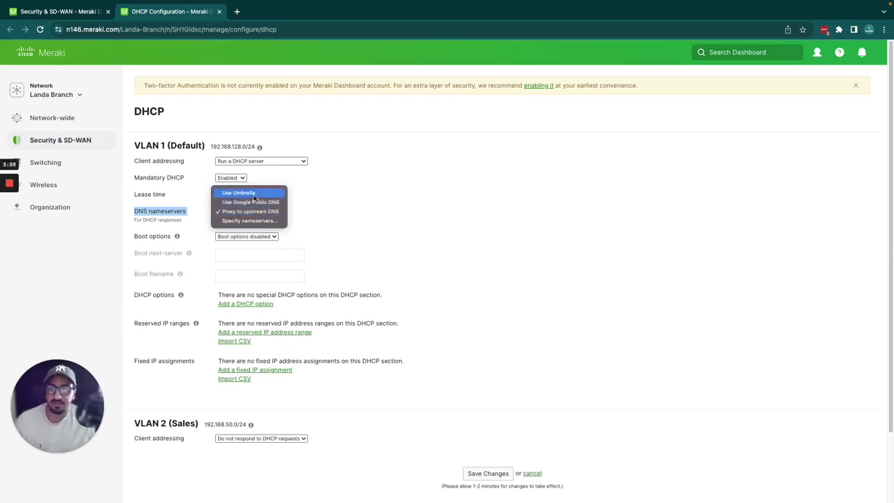
{"action": "left_click", "coordinate": [387, 216]}
- Set VLAN 1's Boot options to Boot options enabled
{"action": "left_click", "coordinate": [165, 239]}
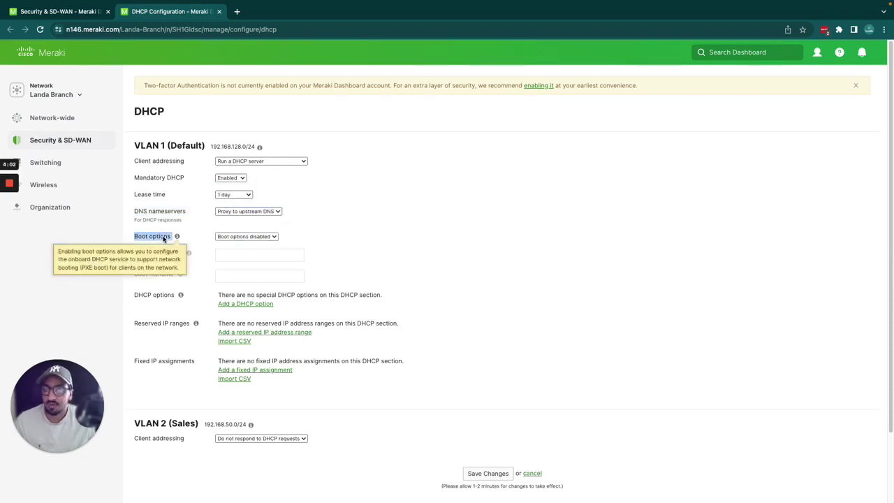
{"action": "left_click", "coordinate": [271, 240]}
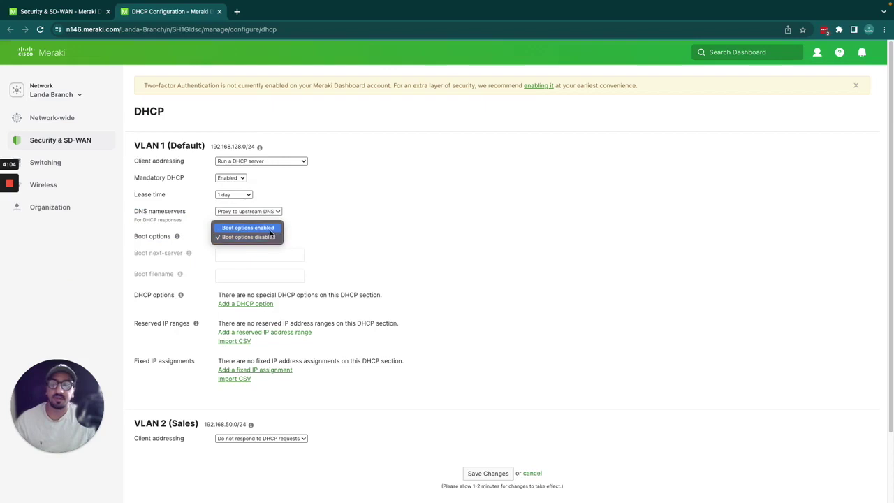
{"action": "left_click", "coordinate": [272, 229]}
- Leave the Boot next-server and Boot filename fields empty
{"action": "left_click", "coordinate": [263, 258]}
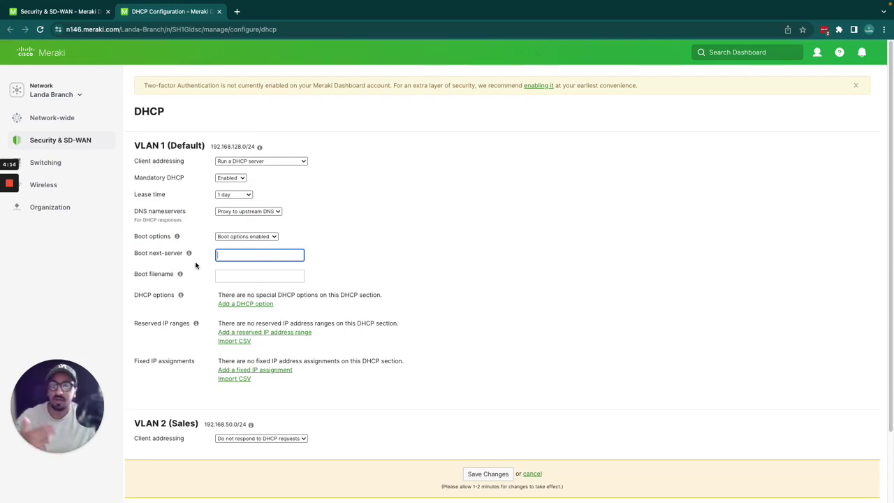
{"action": "left_click", "coordinate": [239, 273]}
{"action": "left_click", "coordinate": [241, 259]}
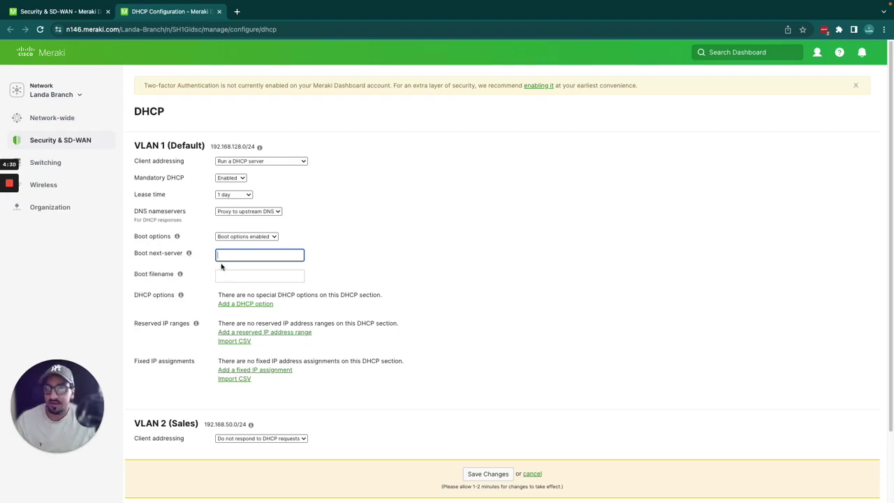
{"action": "mouse_move", "coordinate": [189, 256]}
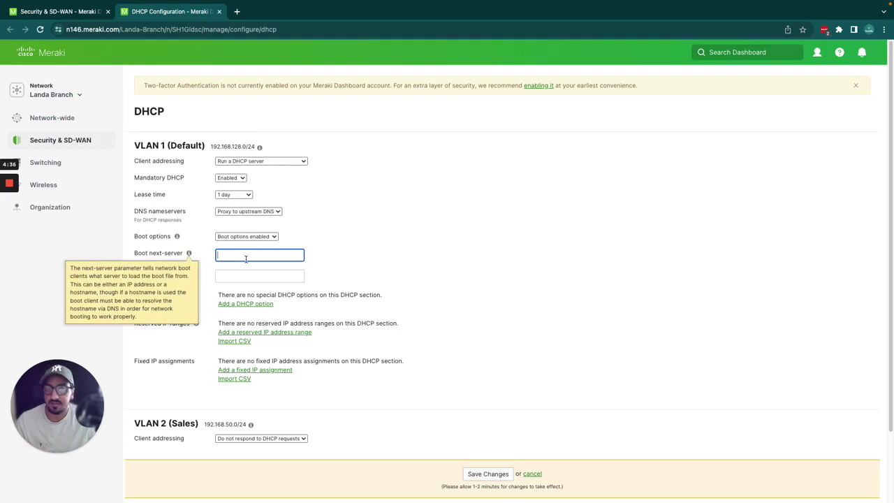
{"action": "left_click", "coordinate": [281, 272]}
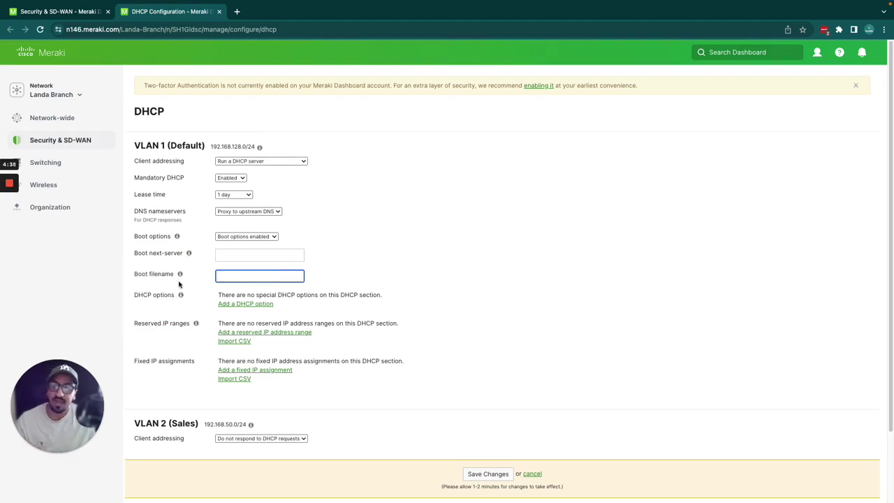
{"action": "mouse_move", "coordinate": [175, 294]}
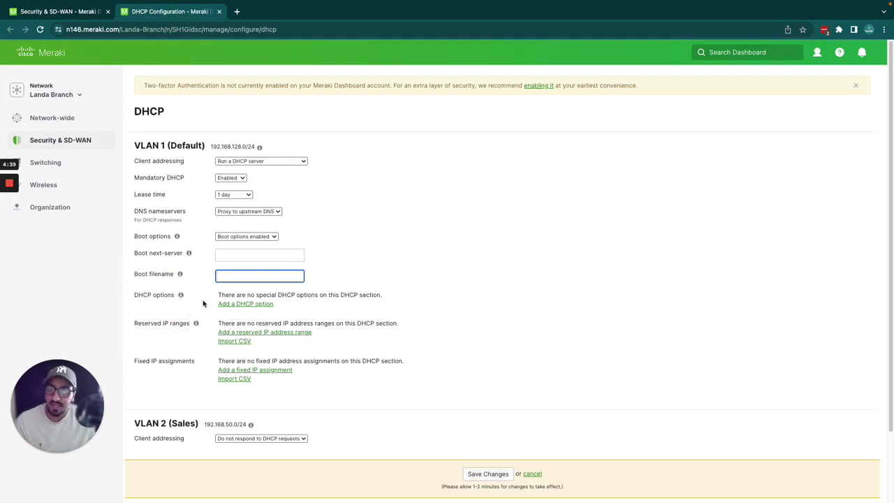
{"action": "left_click", "coordinate": [205, 305]}
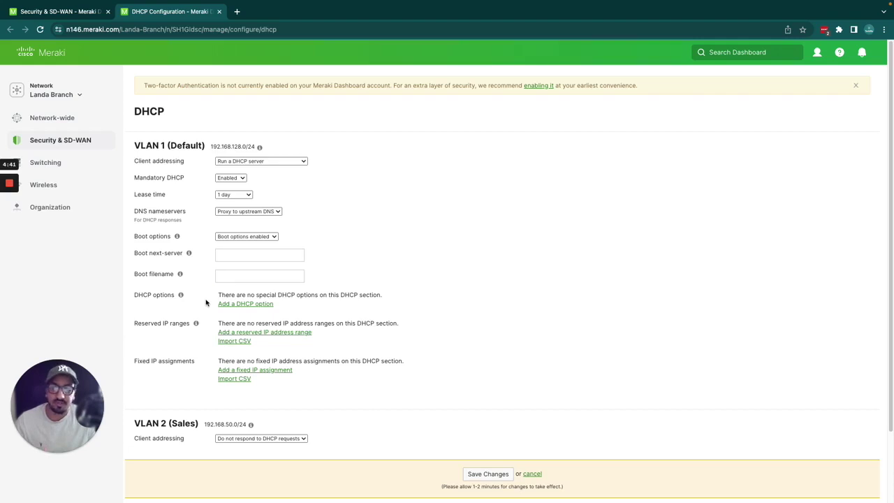
- Add a DHCP option row of type Interface MTU (26) with value 1000
{"action": "left_click", "coordinate": [229, 304]}
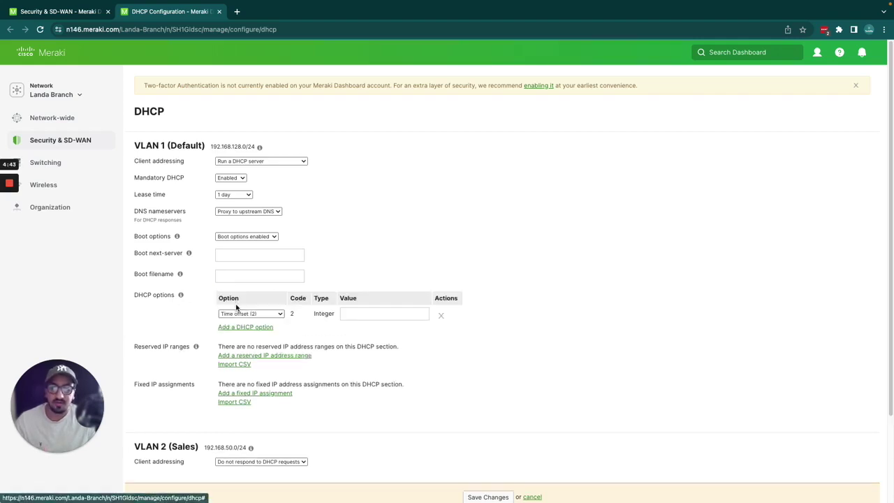
{"action": "left_click", "coordinate": [272, 314]}
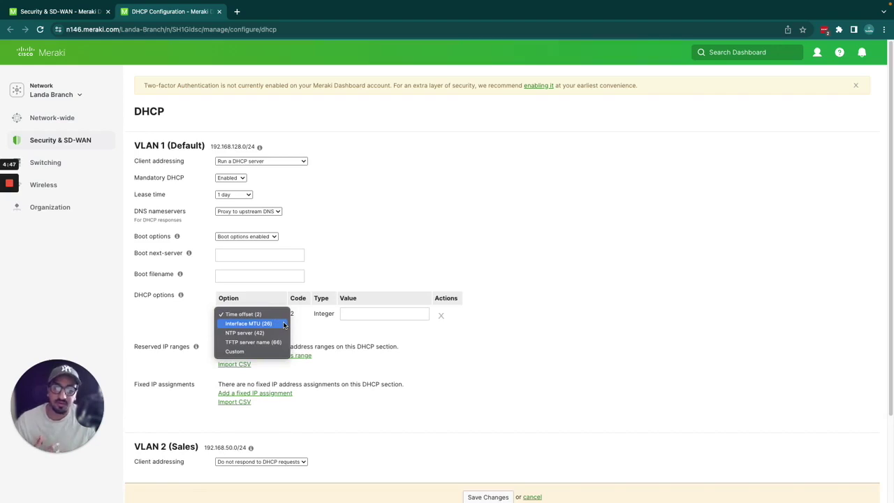
{"action": "left_click", "coordinate": [284, 323]}
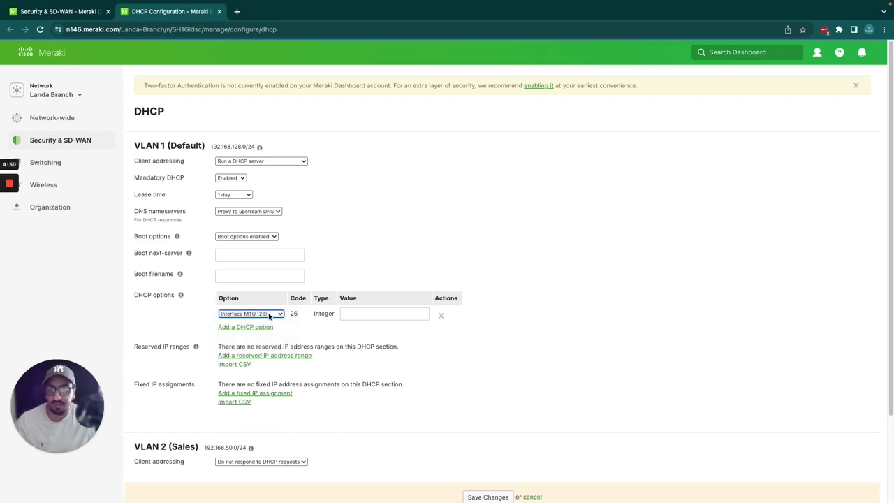
{"action": "left_click", "coordinate": [353, 313]}
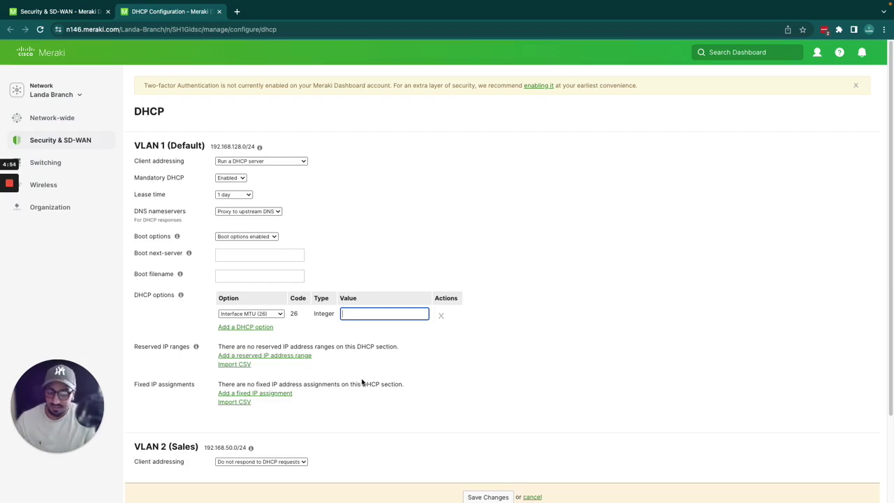
{"action": "type", "text": "1"}
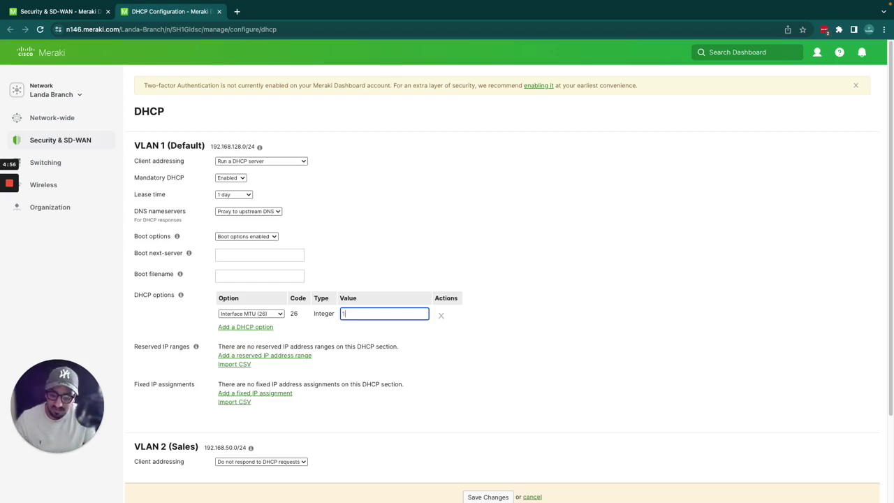
{"action": "type", "text": "500"}
{"action": "key", "text": "BackSpace"}
{"action": "key", "text": "BackSpace"}
{"action": "key", "text": "BackSpace"}
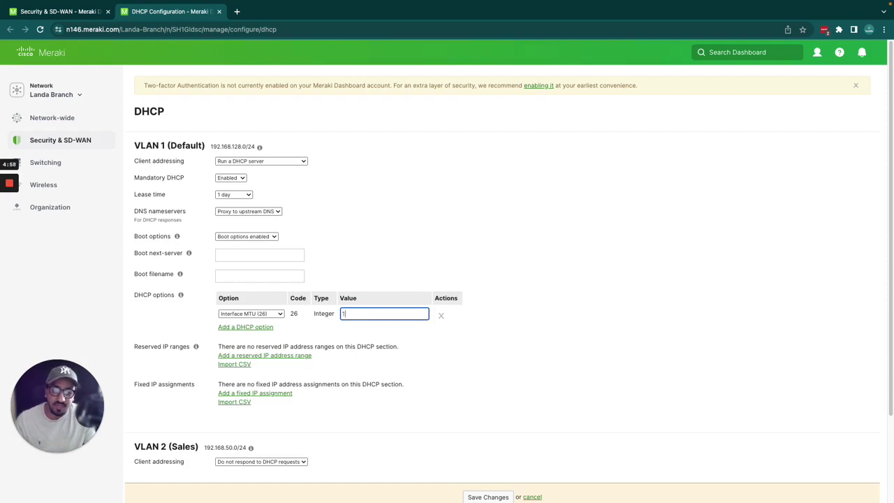
{"action": "type", "text": "000"}
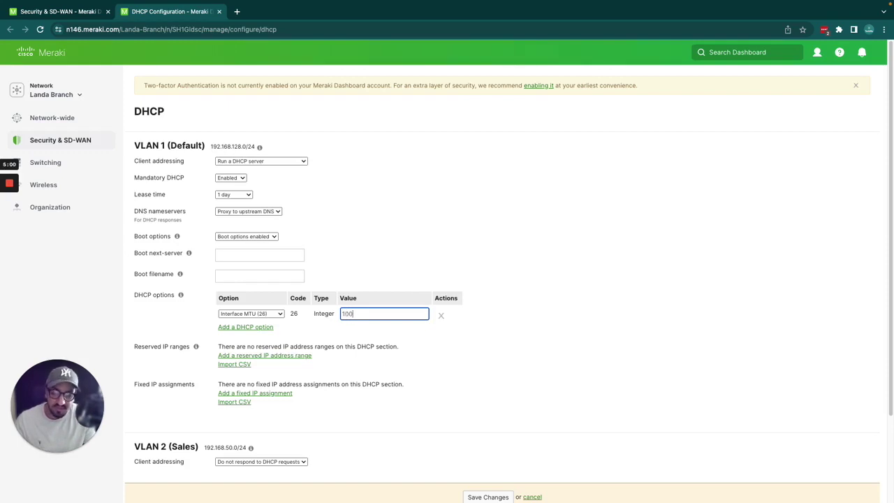
{"action": "left_click", "coordinate": [494, 405]}
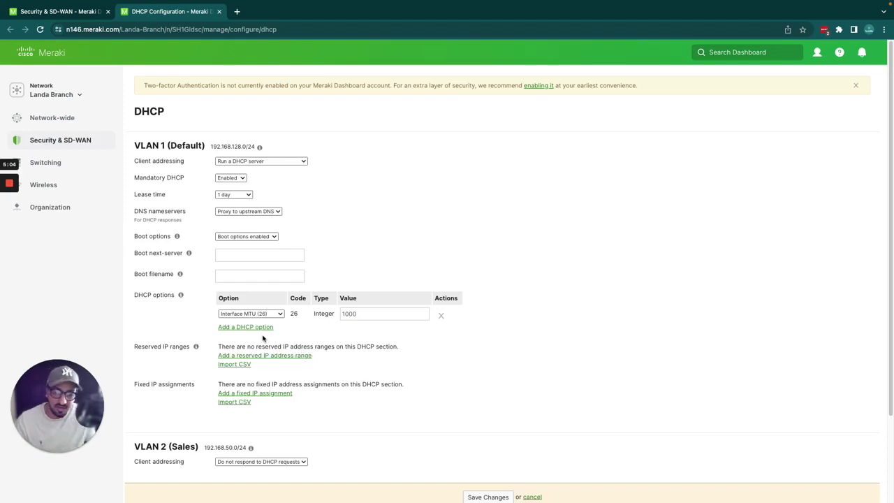
- Add a reserved IP range row with first IP 192.168.128.1
{"action": "scroll", "coordinate": [264, 343], "scroll_direction": "down", "scroll_amount": 1}
{"action": "triple_click", "coordinate": [162, 336]}
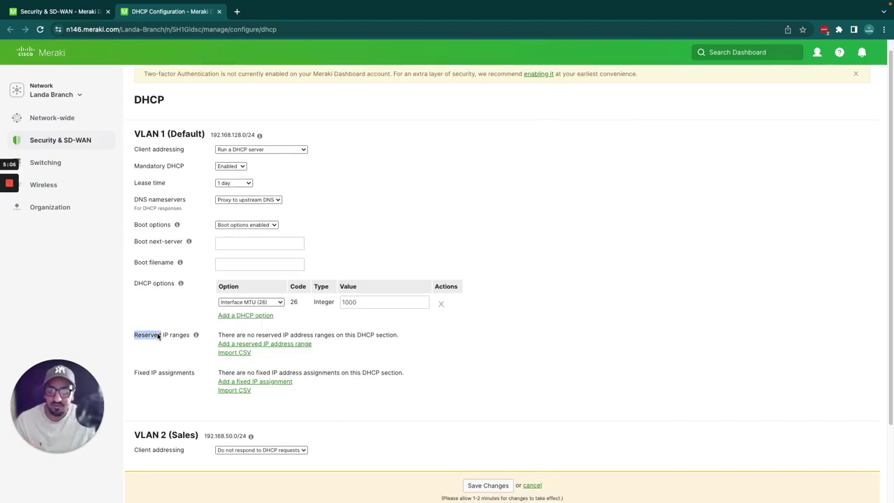
{"action": "left_click", "coordinate": [295, 343]}
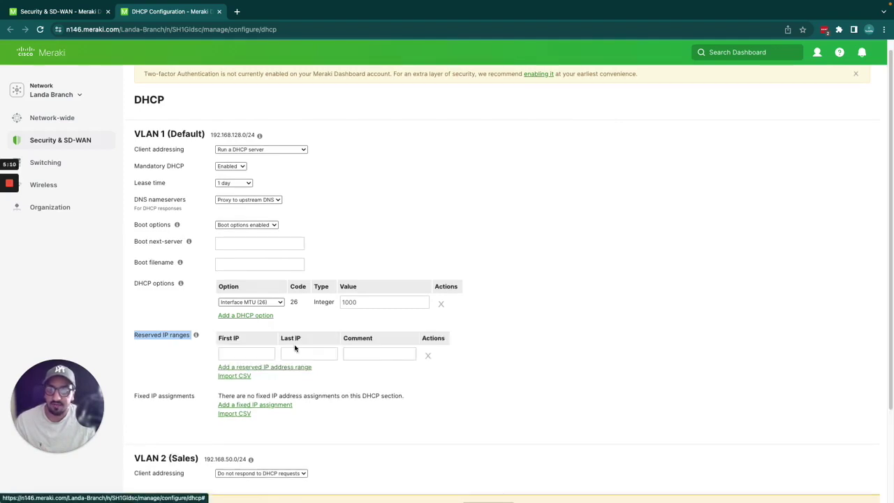
{"action": "left_click", "coordinate": [260, 356]}
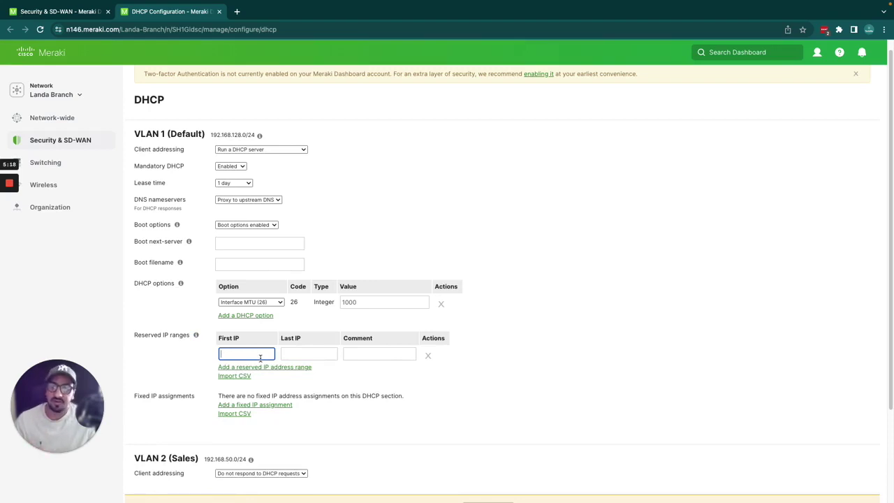
{"action": "type", "text": "192.168"}
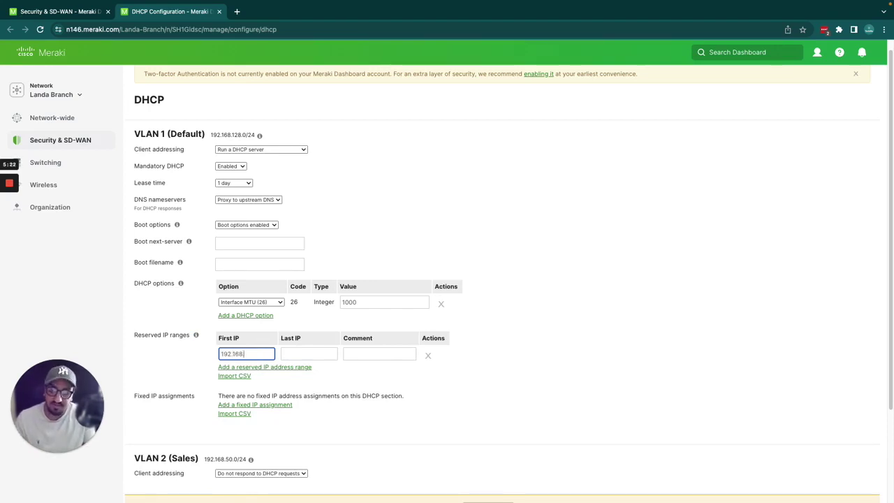
{"action": "type", "text": ".128"}
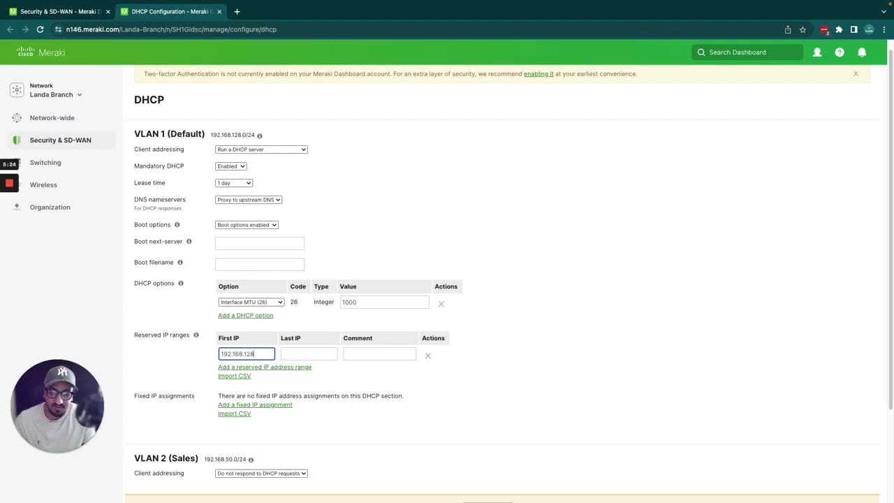
{"action": "type", "text": "."}
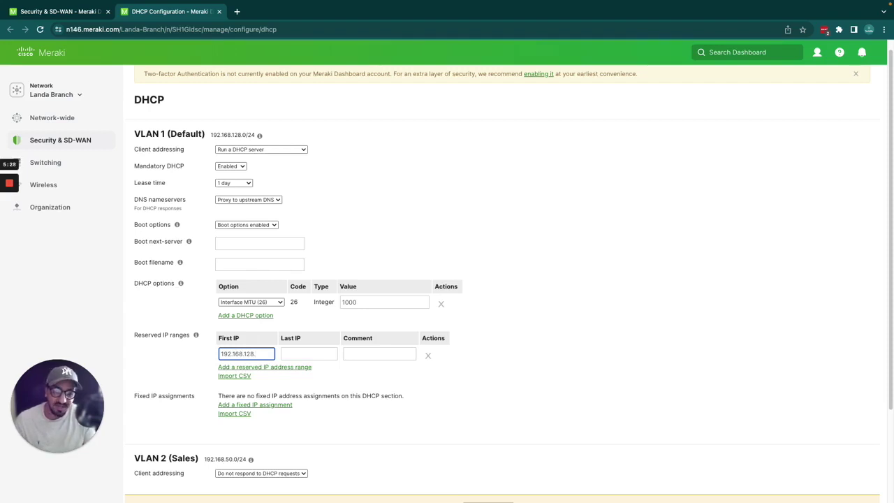
{"action": "type", "text": "1"}
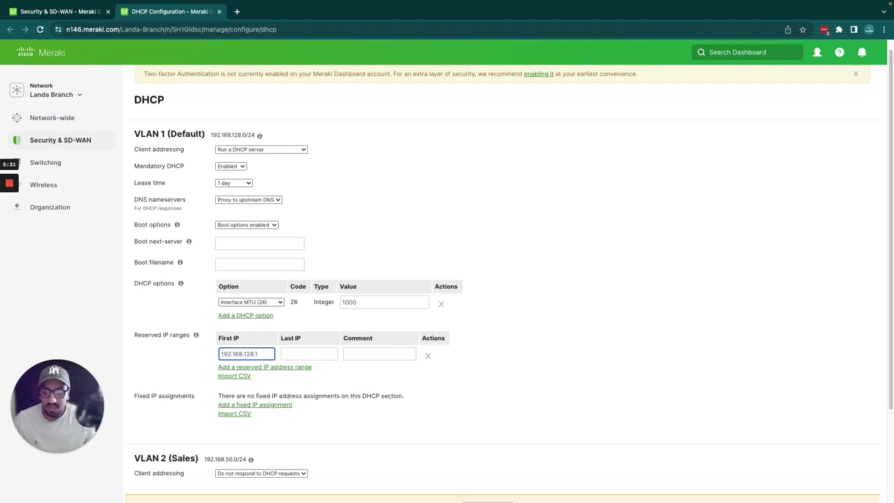
- Set the range's last IP to 192.168.128.10, leaving the comment empty
{"action": "double_click", "coordinate": [250, 354]}
{"action": "key", "text": "ctrl+c"}
{"action": "left_click", "coordinate": [307, 353]}
{"action": "key", "text": "ctrl+v"}
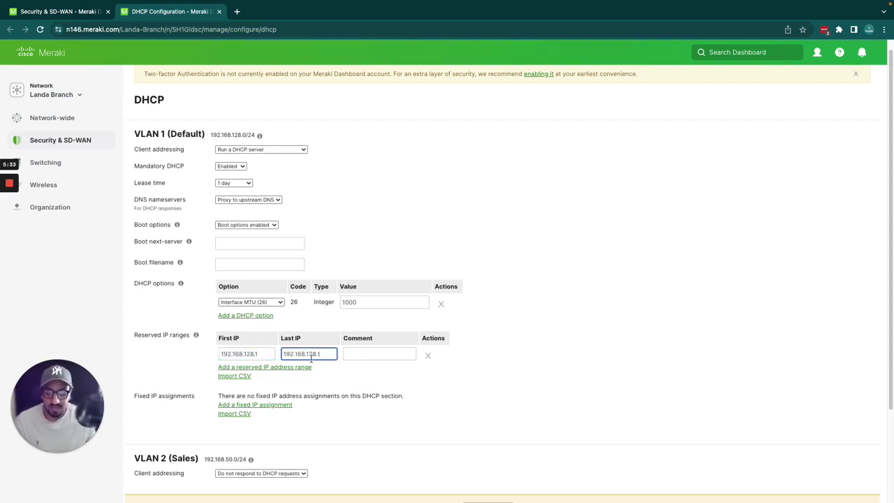
{"action": "type", "text": "0"}
{"action": "left_click", "coordinate": [493, 410]}
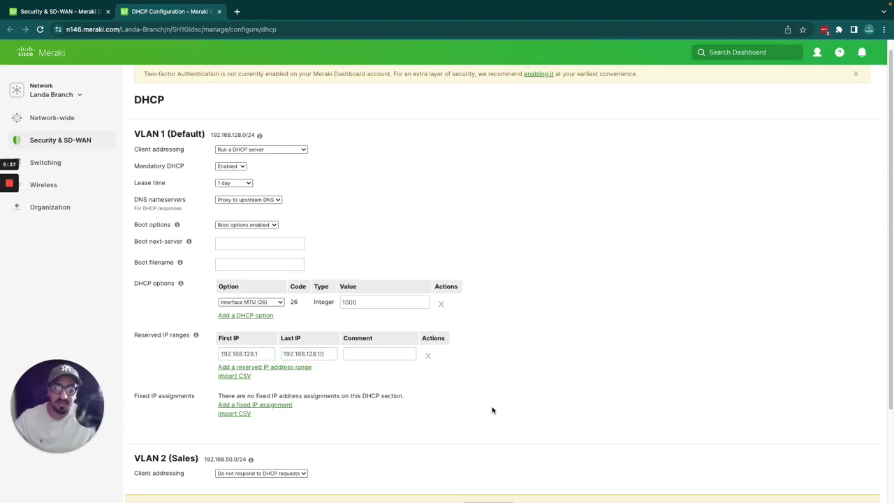
{"action": "left_click", "coordinate": [389, 356]}
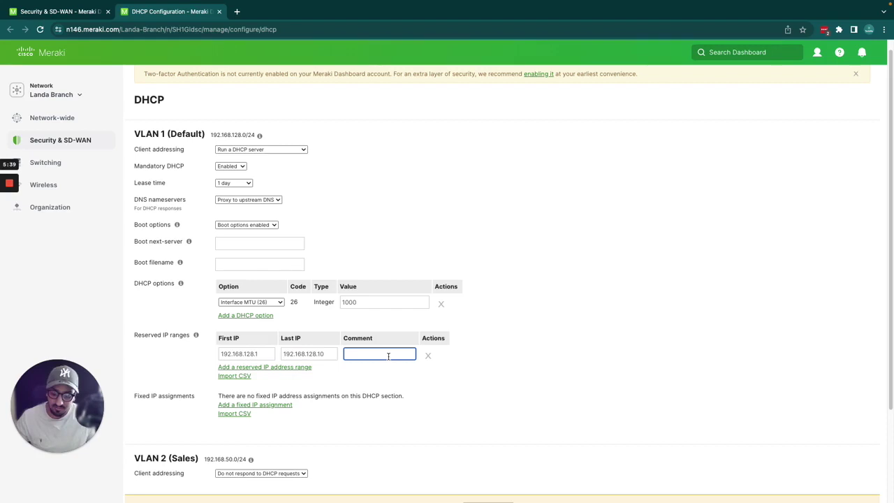